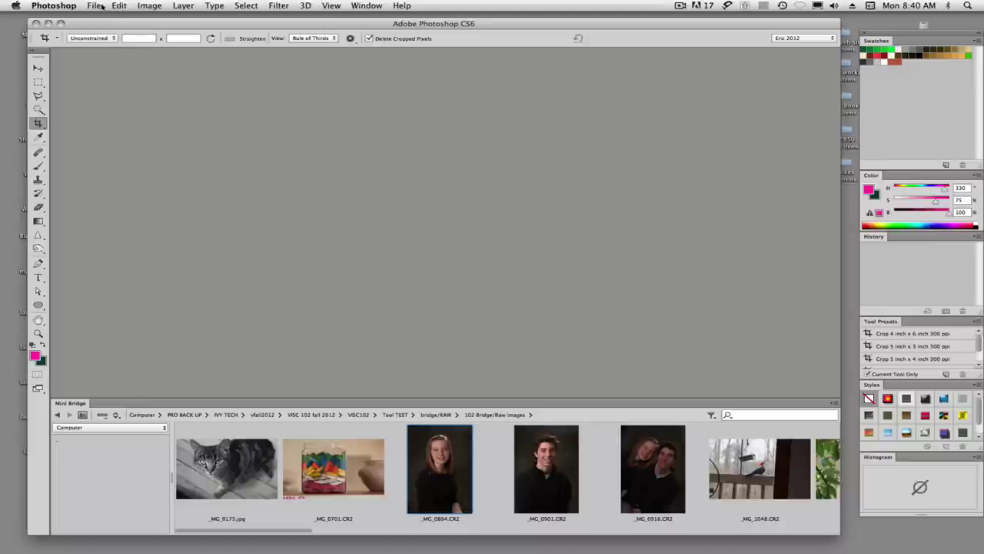
# Step: Start a new document from File > New and name it 'portrait'
pyautogui.click(100, 7)
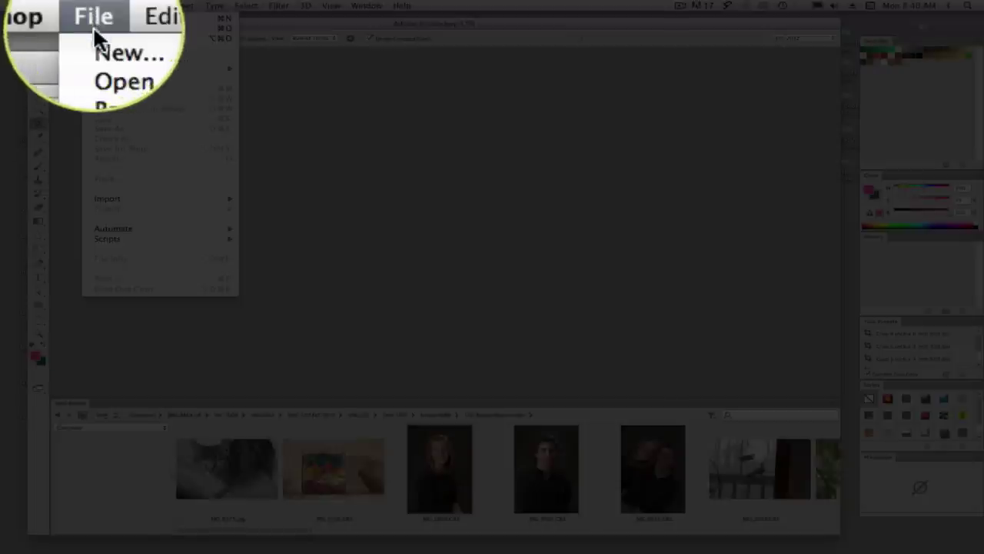
pyautogui.click(100, 17)
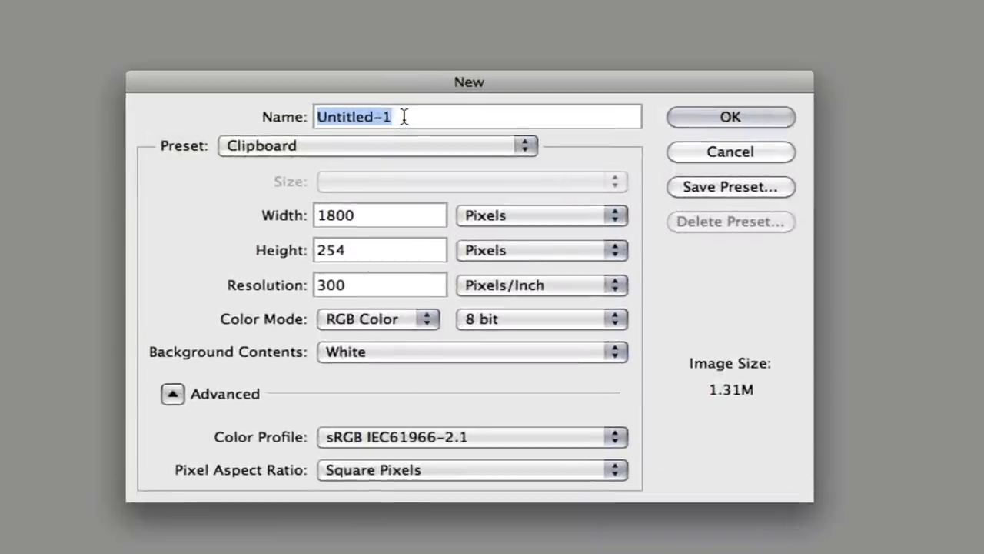
pyautogui.write('po')
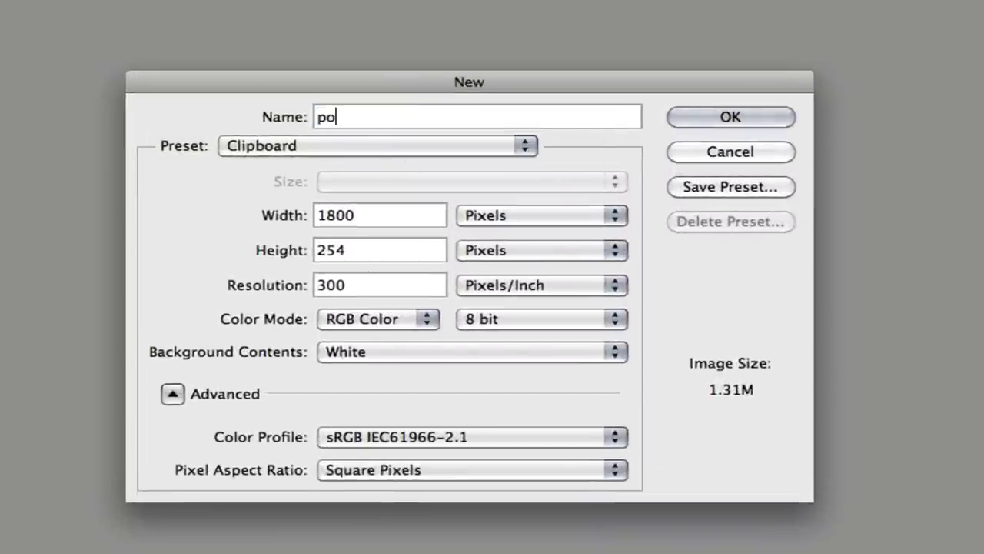
pyautogui.write('rtrait')
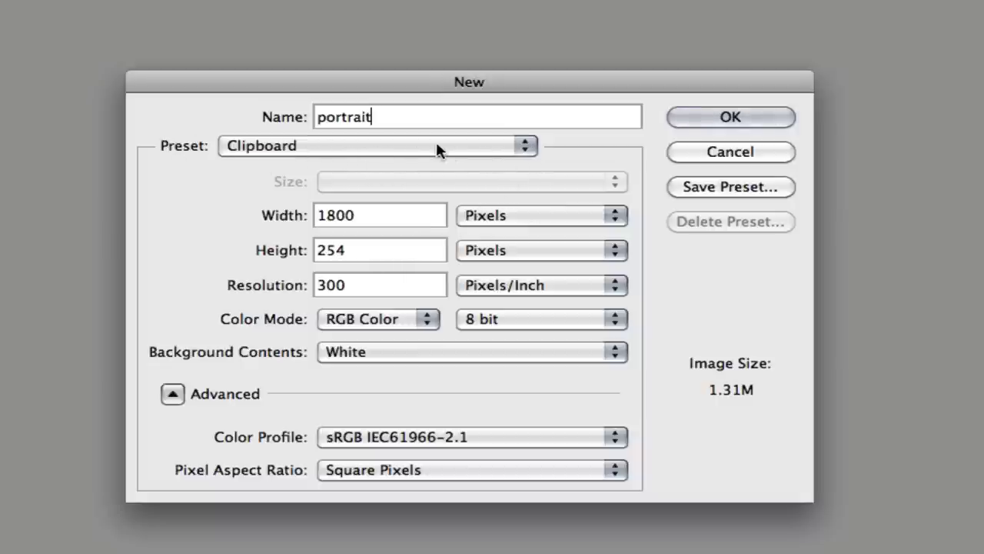
# Step: Set the document to the Photo preset, Portrait 8 x 10 inches at 300 ppi
pyautogui.click(525, 146)
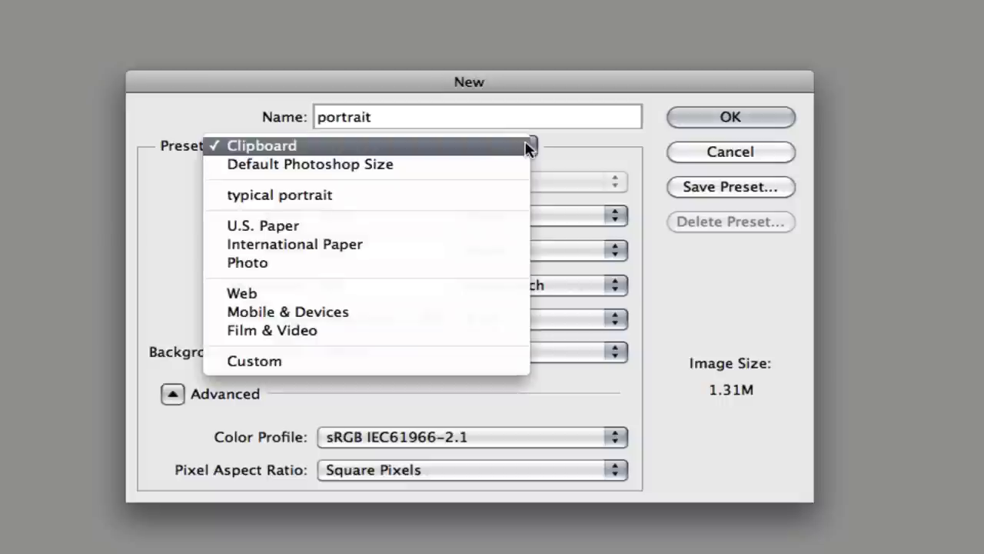
pyautogui.click(282, 229)
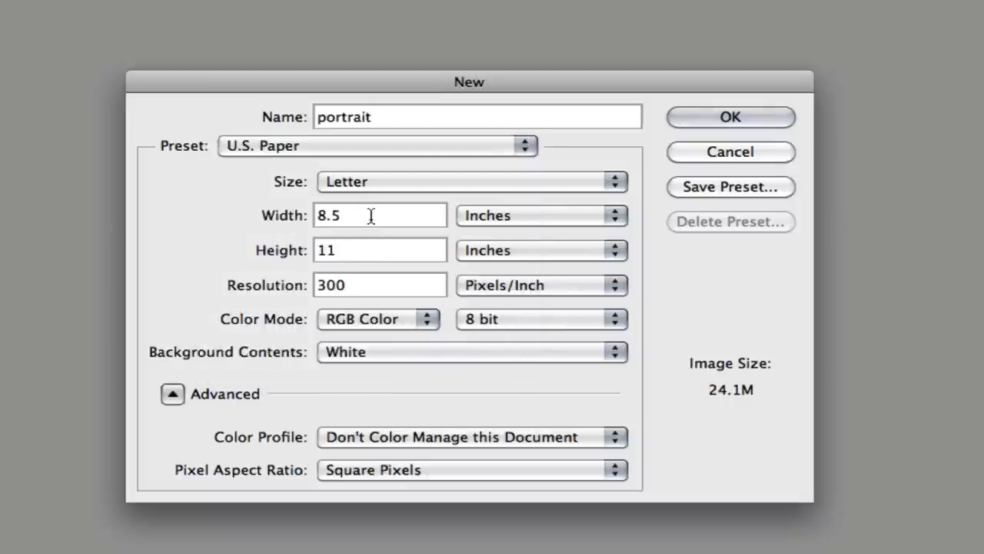
pyautogui.click(528, 146)
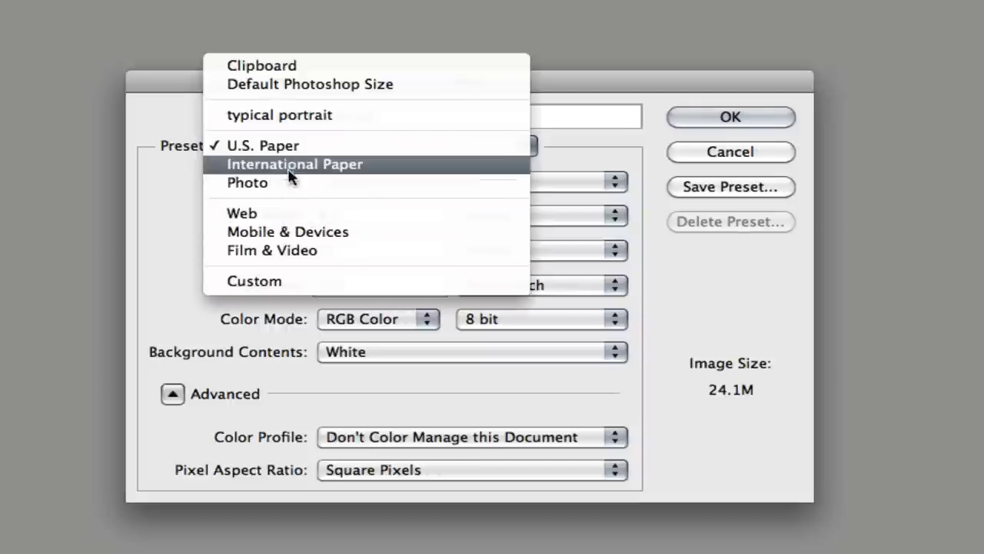
pyautogui.click(269, 184)
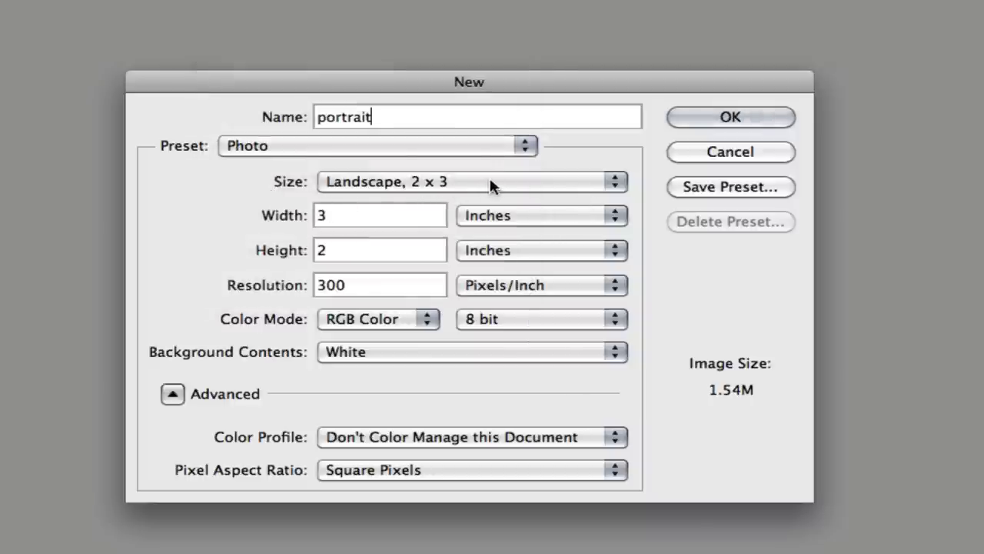
pyautogui.click(613, 185)
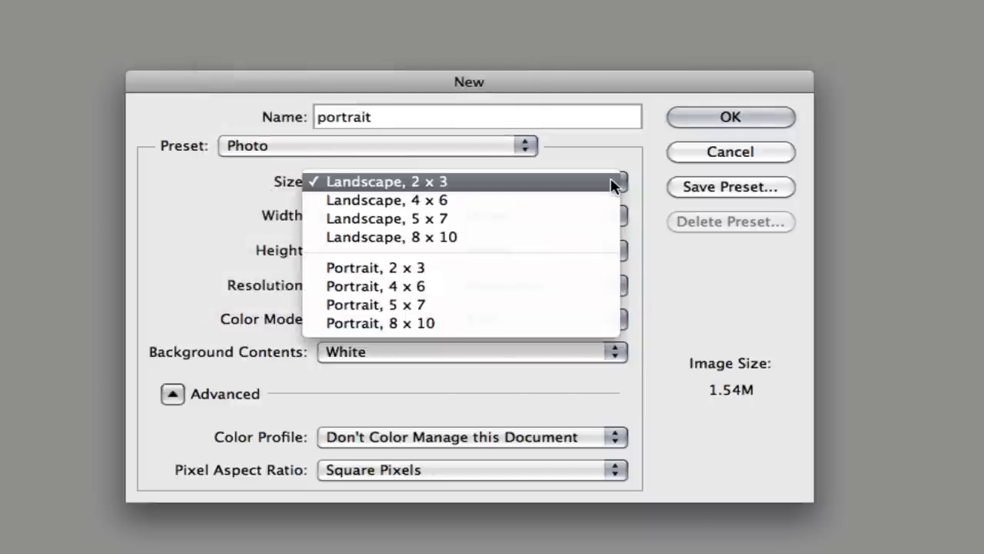
pyautogui.click(402, 323)
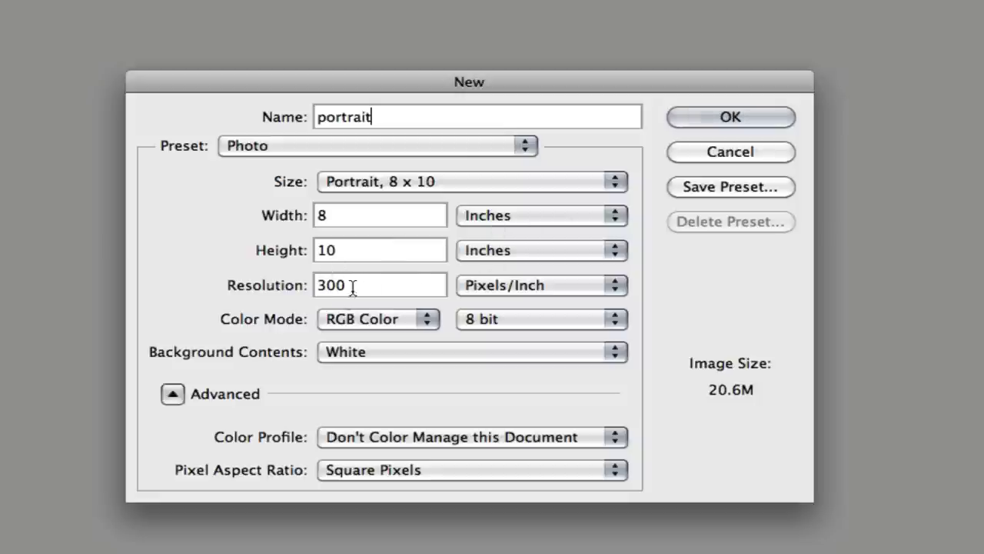
pyautogui.click(616, 287)
pyautogui.click(618, 286)
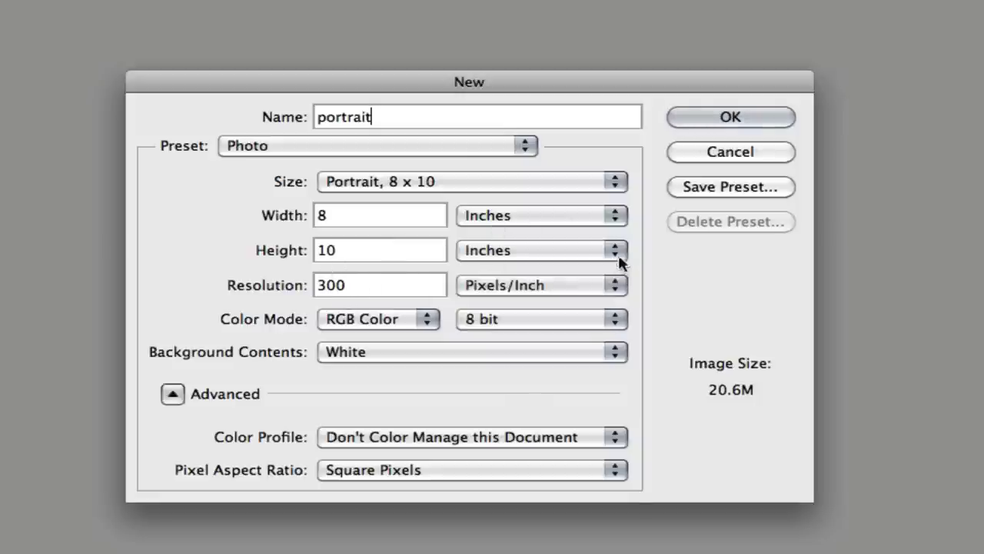
pyautogui.click(617, 252)
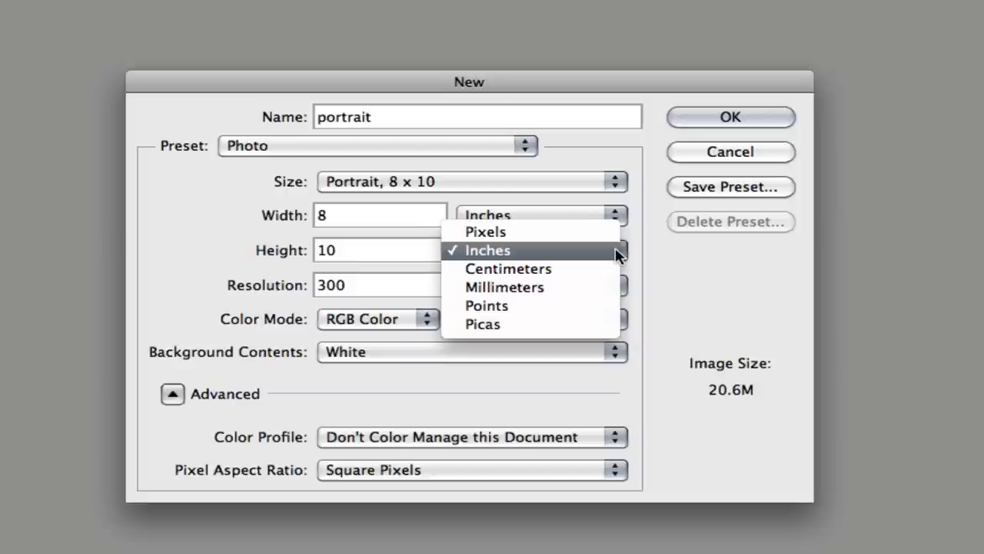
pyautogui.click(618, 252)
pyautogui.click(617, 215)
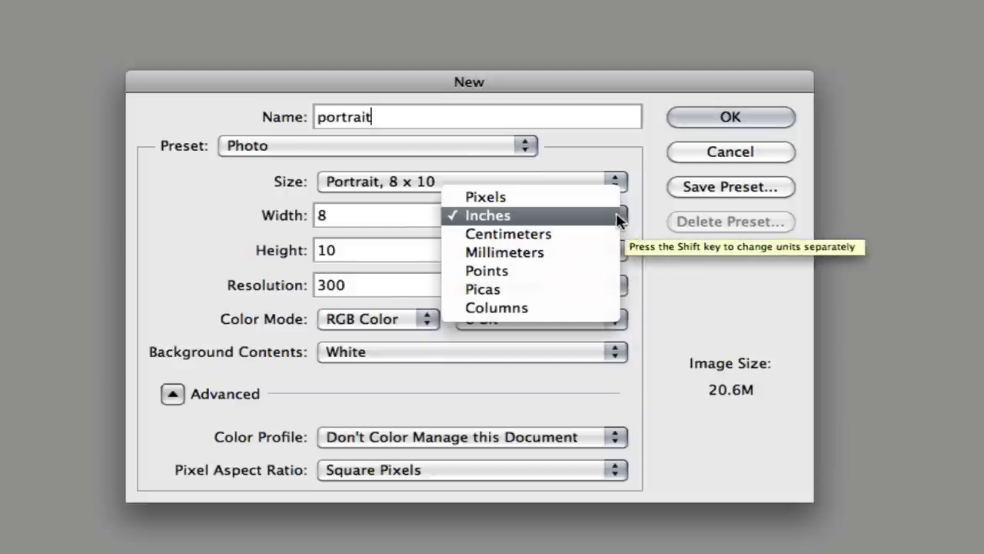
pyautogui.click(618, 219)
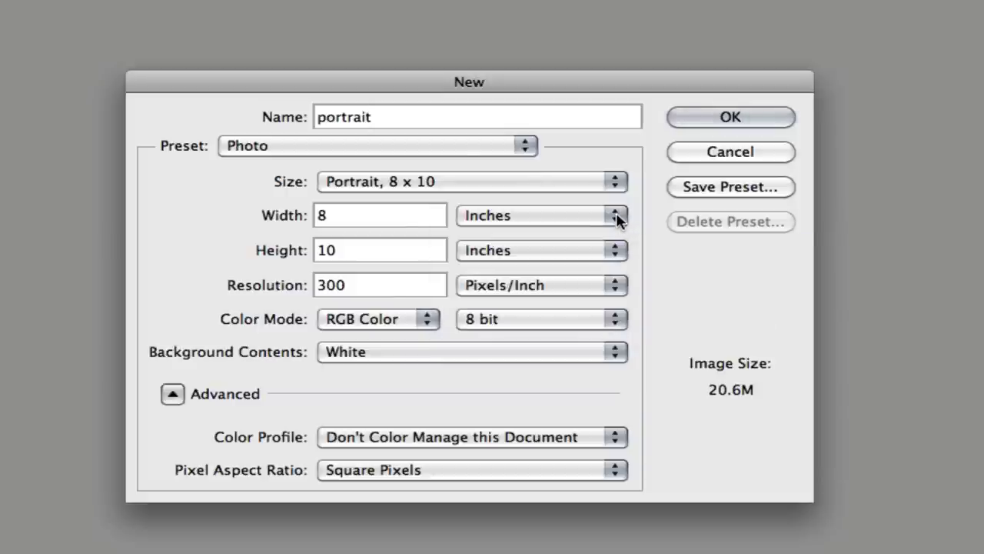
pyautogui.click(426, 319)
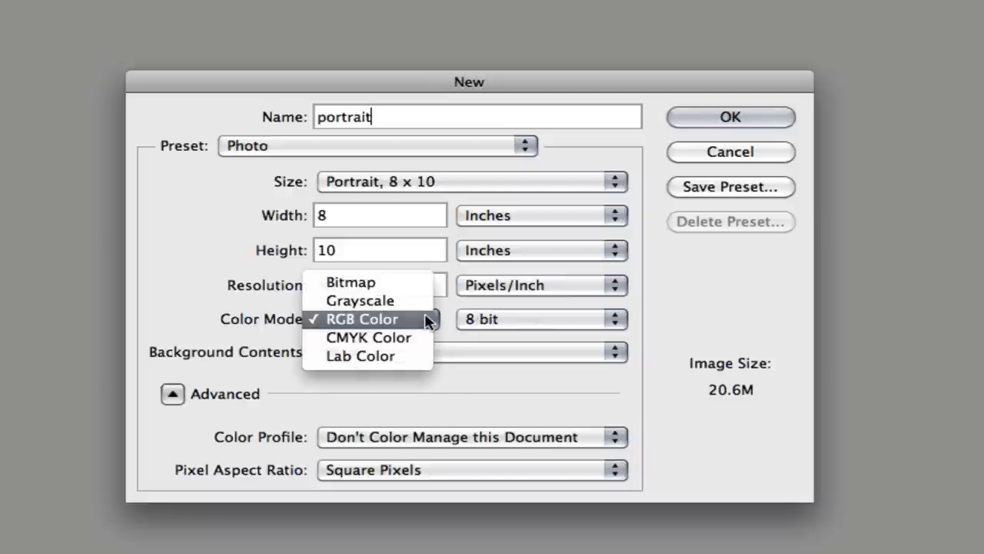
pyautogui.click(427, 321)
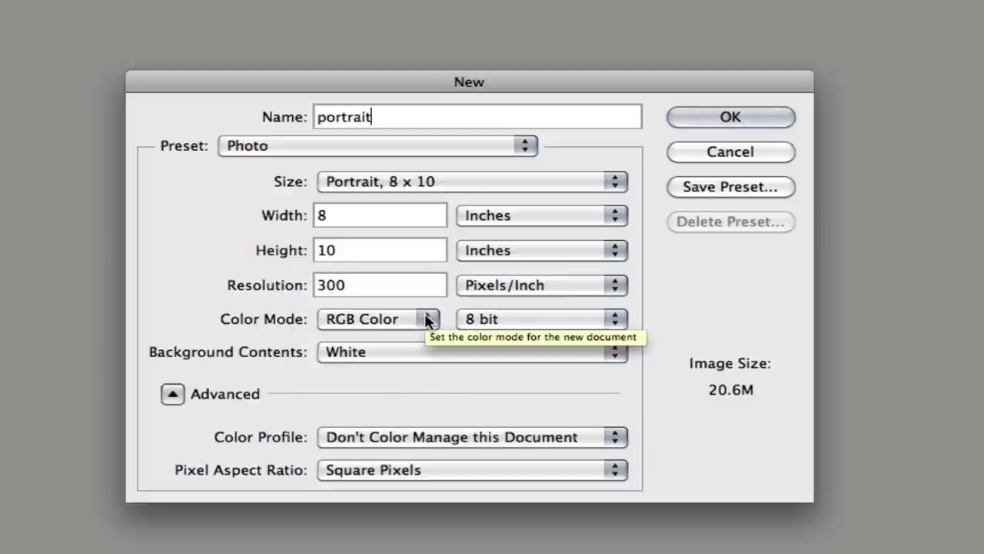
pyautogui.click(617, 351)
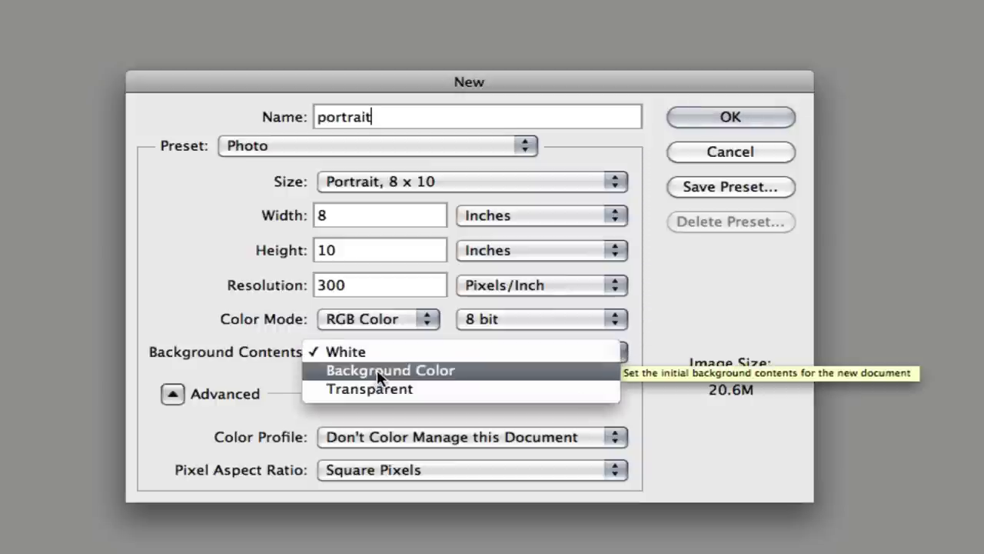
pyautogui.click(378, 371)
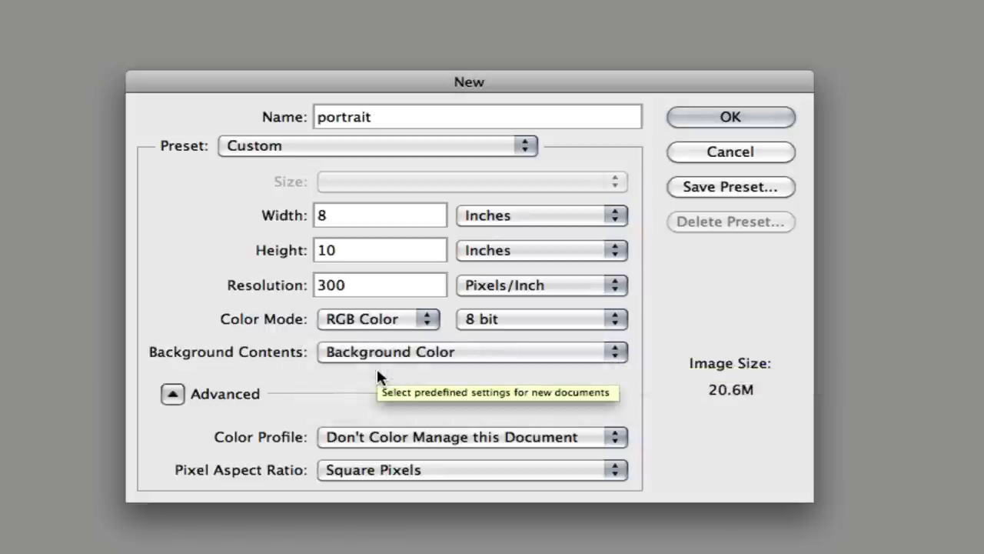
pyautogui.click(617, 355)
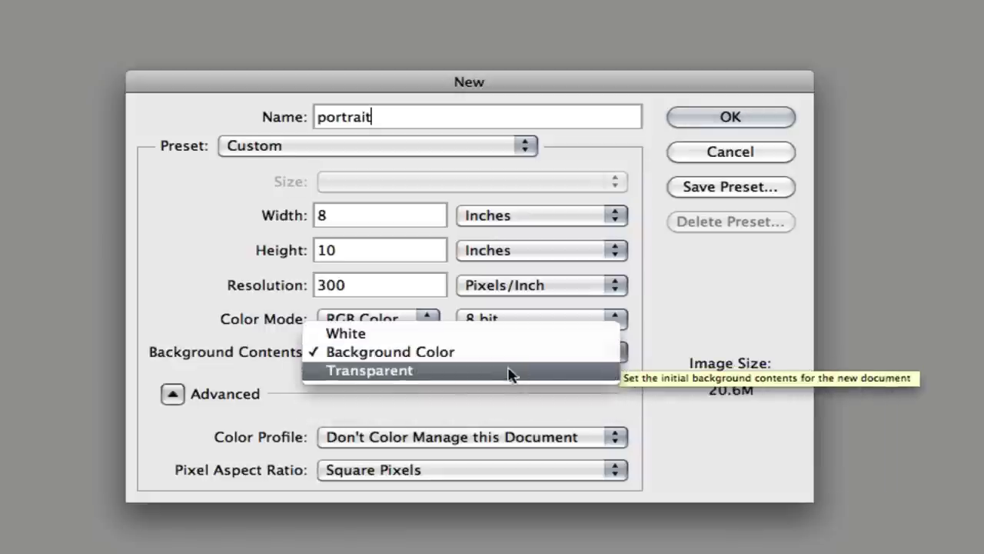
pyautogui.click(397, 372)
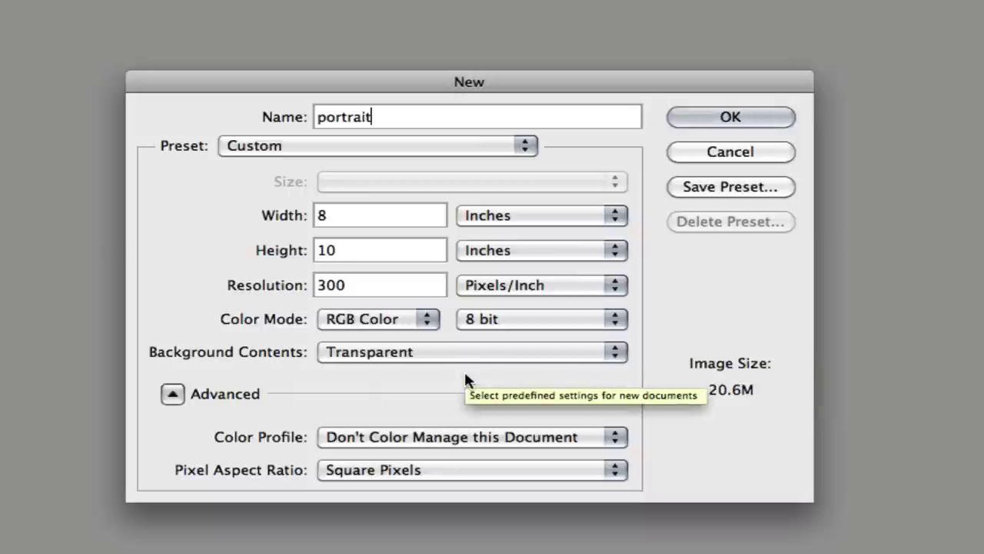
pyautogui.click(613, 352)
pyautogui.click(356, 322)
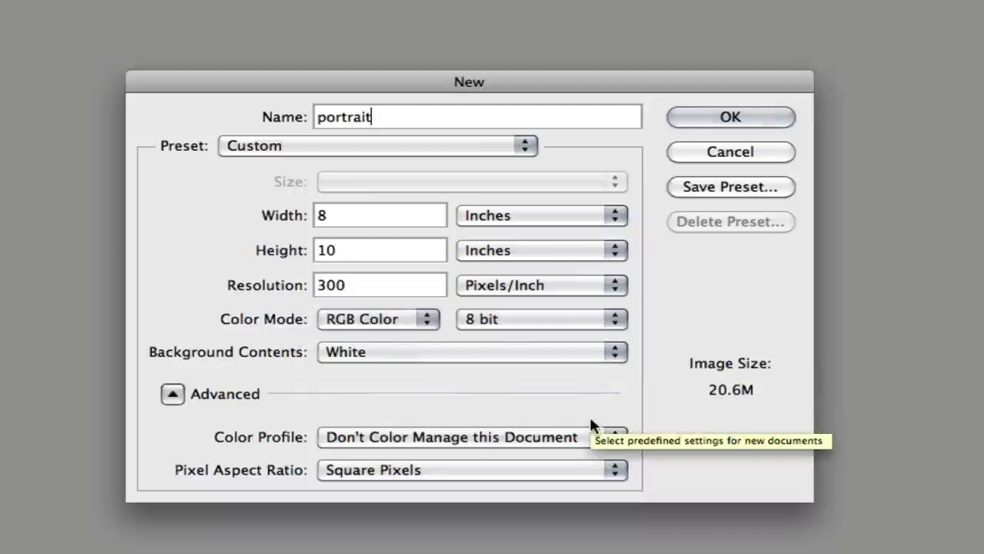
# Step: Under Advanced, set the document's colour profile to Adobe RGB (1998)
pyautogui.click(173, 395)
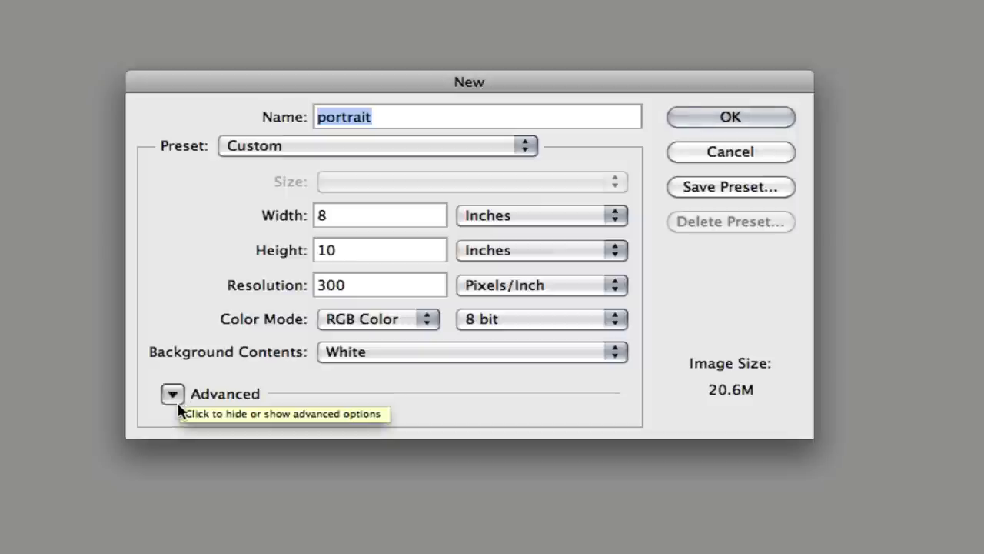
pyautogui.click(173, 395)
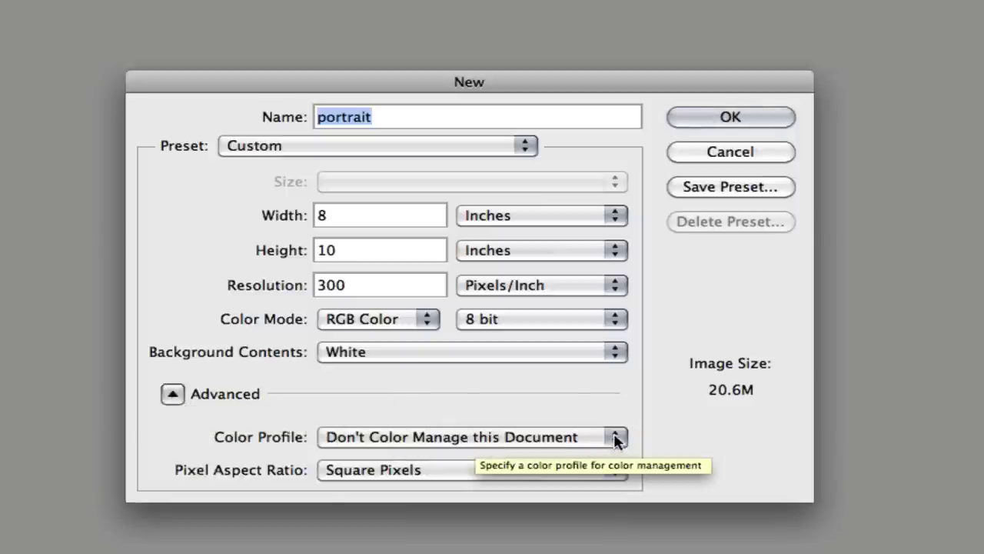
pyautogui.click(615, 436)
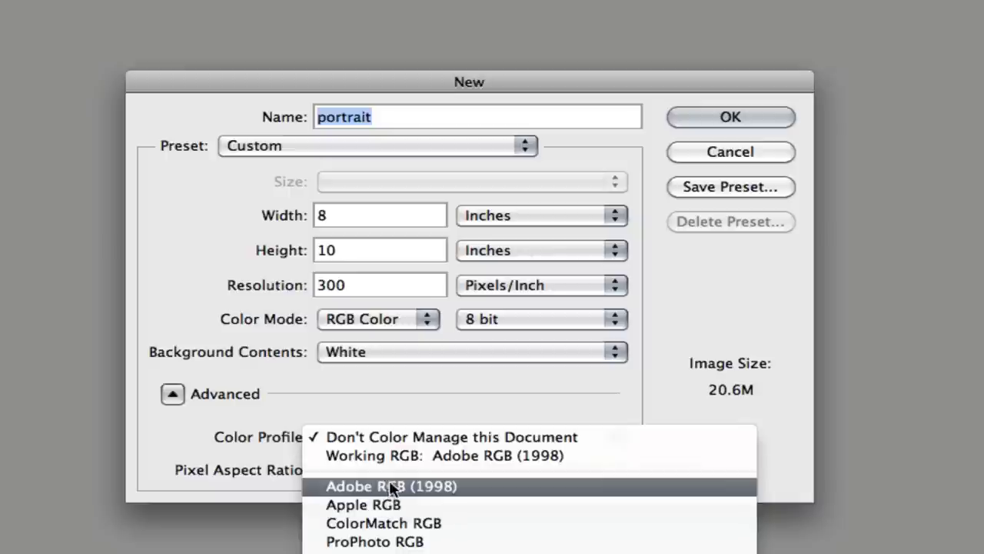
pyautogui.click(434, 494)
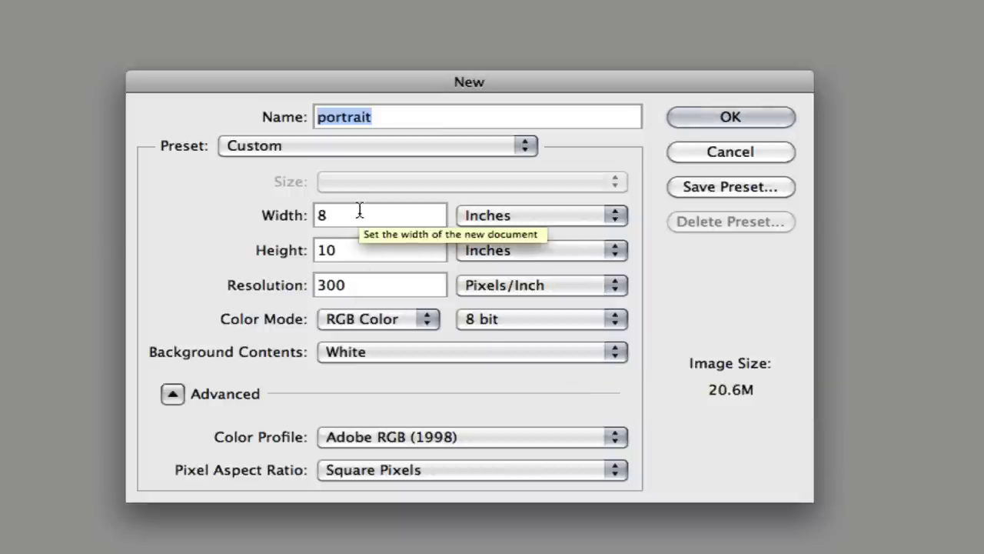
# Step: Resize the document to 11 × 14 inches and save it as preset '11 in X 14 in'
pyautogui.doubleClick(320, 215)
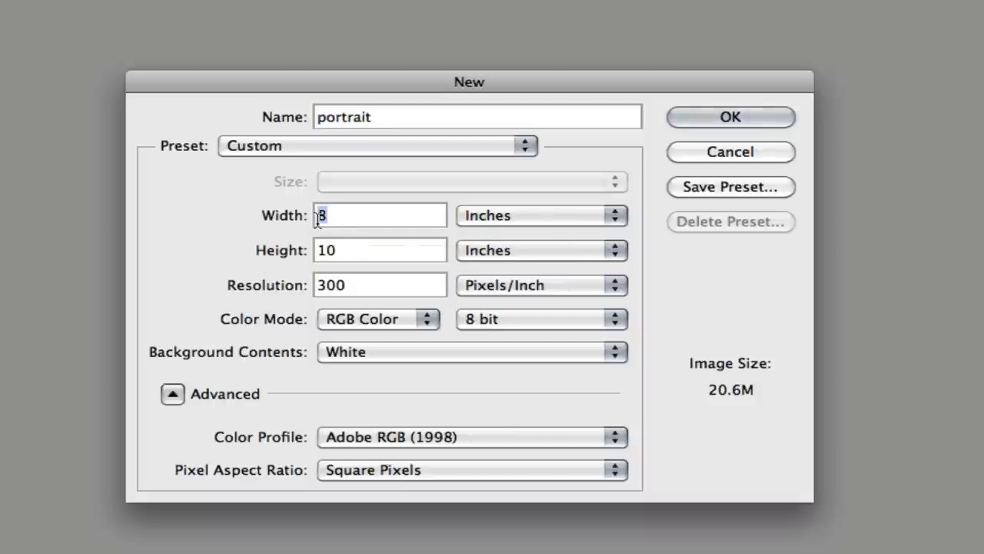
pyautogui.write('11')
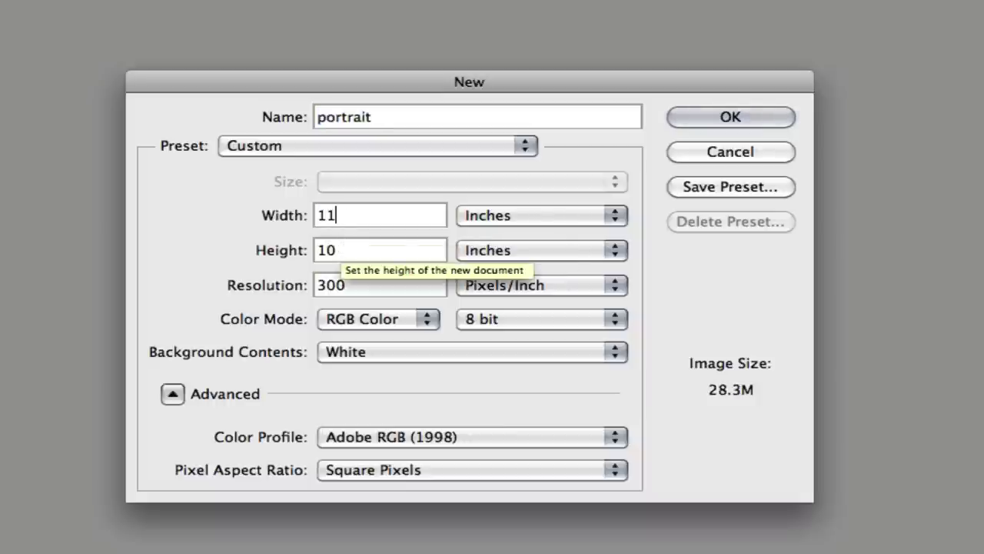
pyautogui.press('Tab')
pyautogui.write('14')
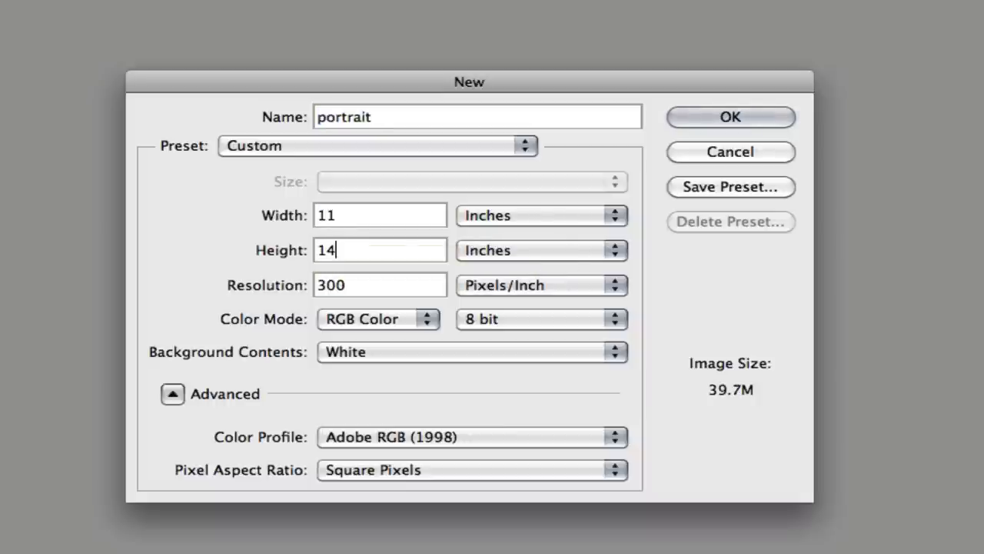
pyautogui.press('Tab')
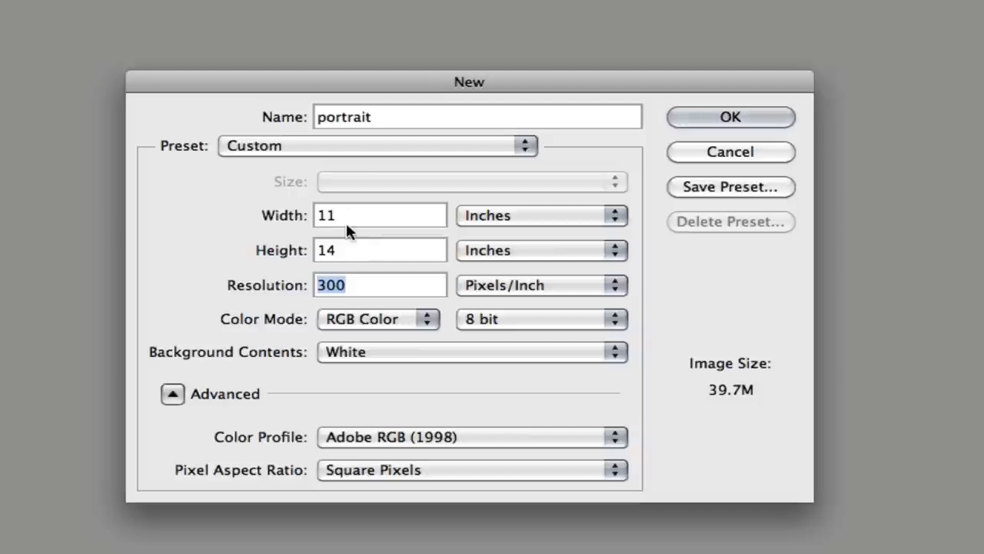
pyautogui.click(733, 189)
pyautogui.write('11 in X 14 in')
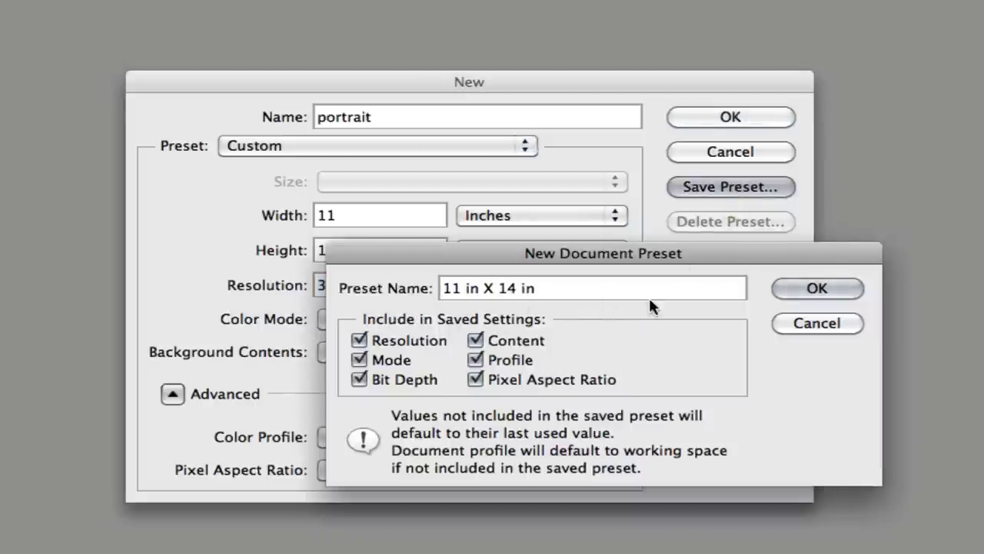
pyautogui.click(795, 288)
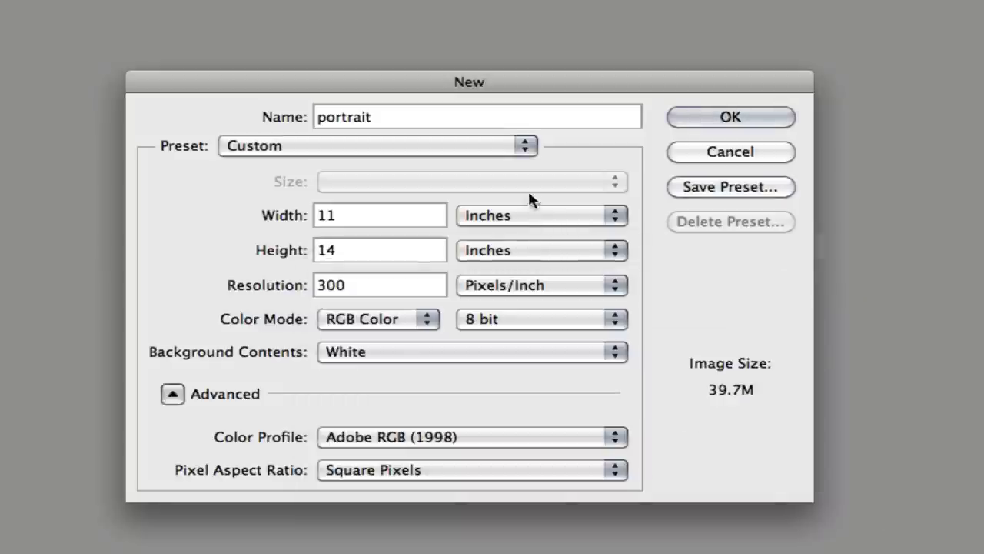
# Step: Switch the preset to U.S. Paper, then back to the saved '11 in X 14 in' preset
pyautogui.click(522, 150)
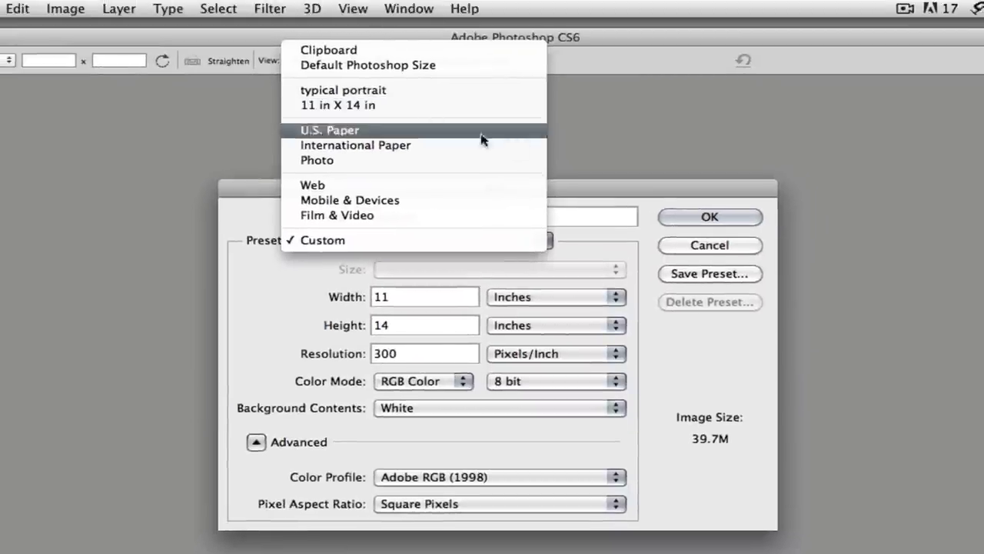
pyautogui.click(372, 133)
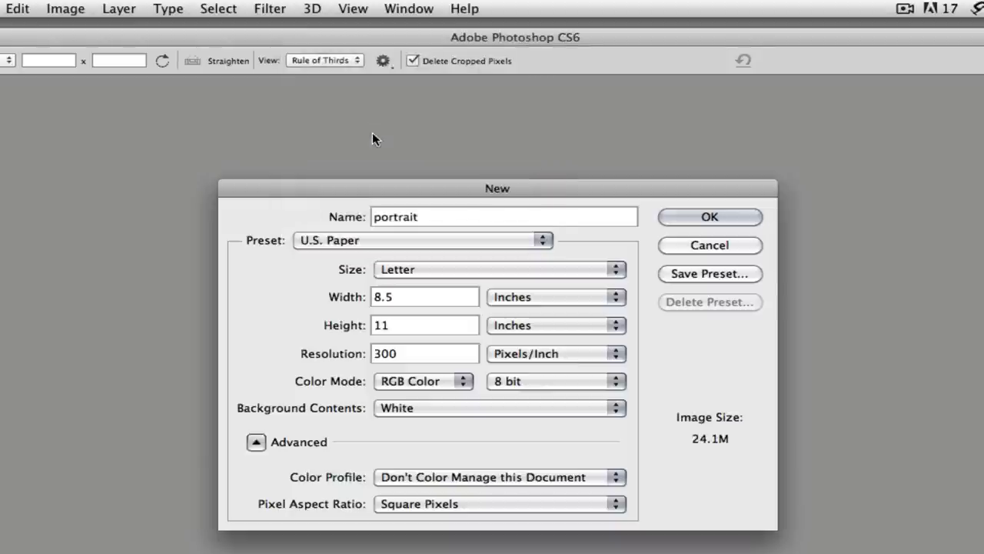
pyautogui.click(542, 243)
pyautogui.click(325, 215)
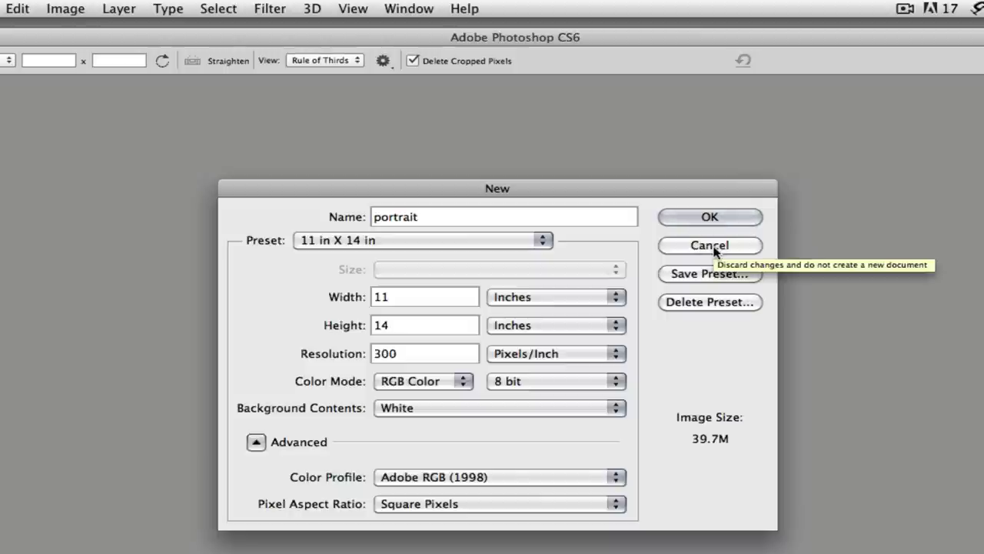
# Step: Reset the New dialog to the Clipboard defaults of 1800 × 254 px, sRGB
pyautogui.press('alt')
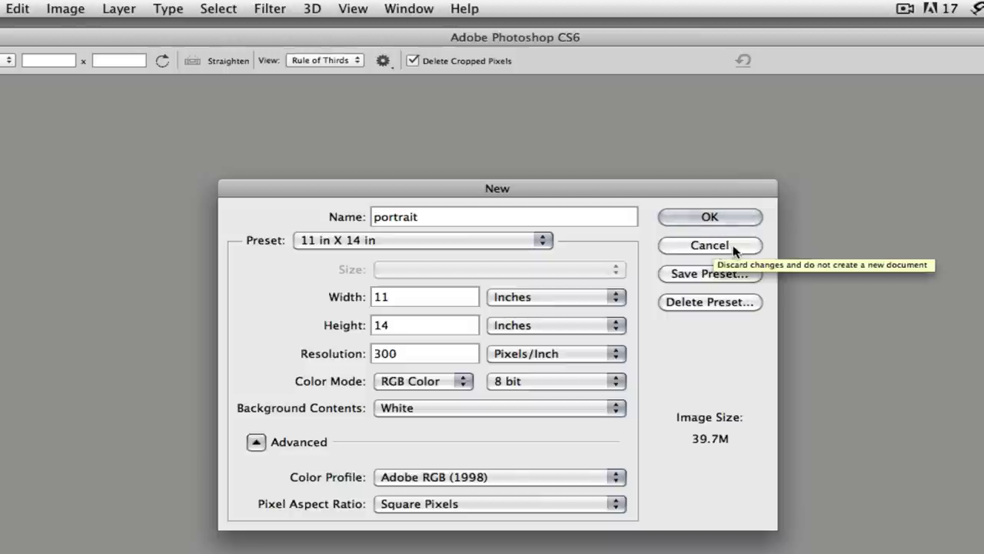
pyautogui.press('alt')
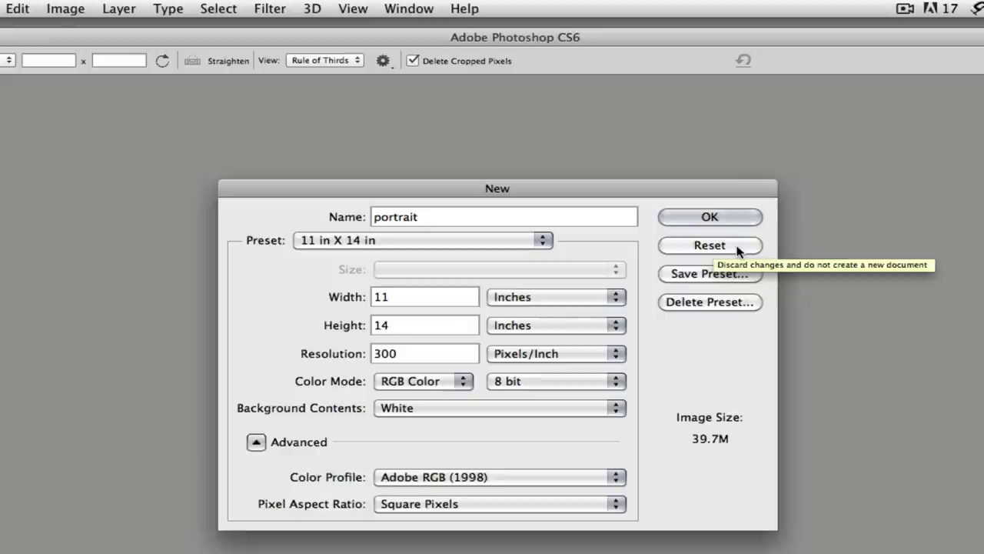
pyautogui.press('alt')
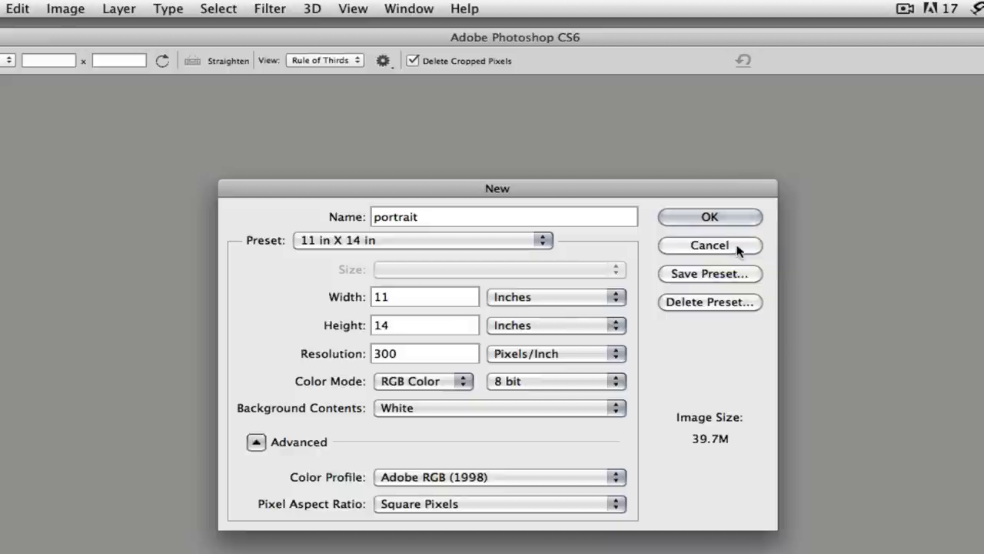
pyautogui.press('alt')
pyautogui.keyDown('alt'); pyautogui.click(714, 246); pyautogui.keyUp('alt')
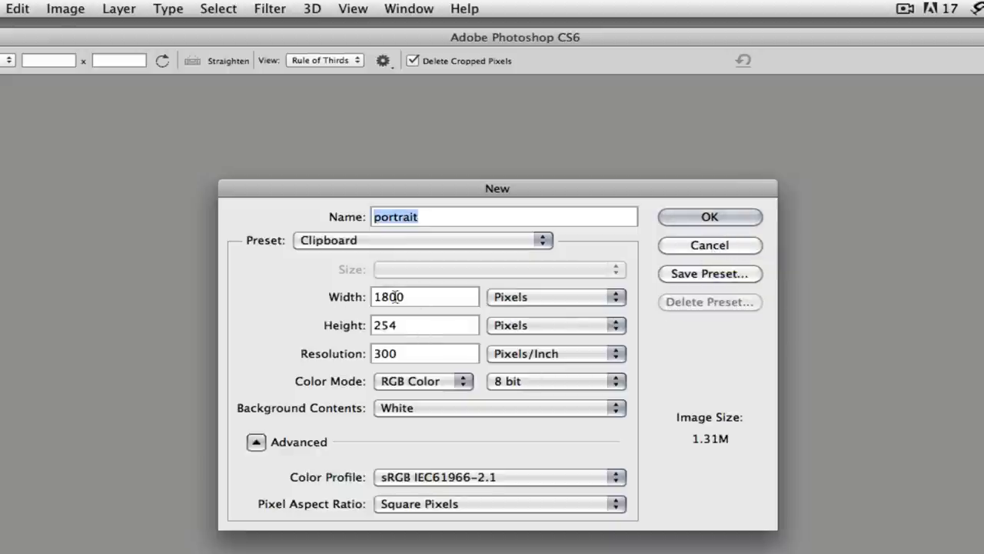
pyautogui.click(541, 242)
pyautogui.click(540, 240)
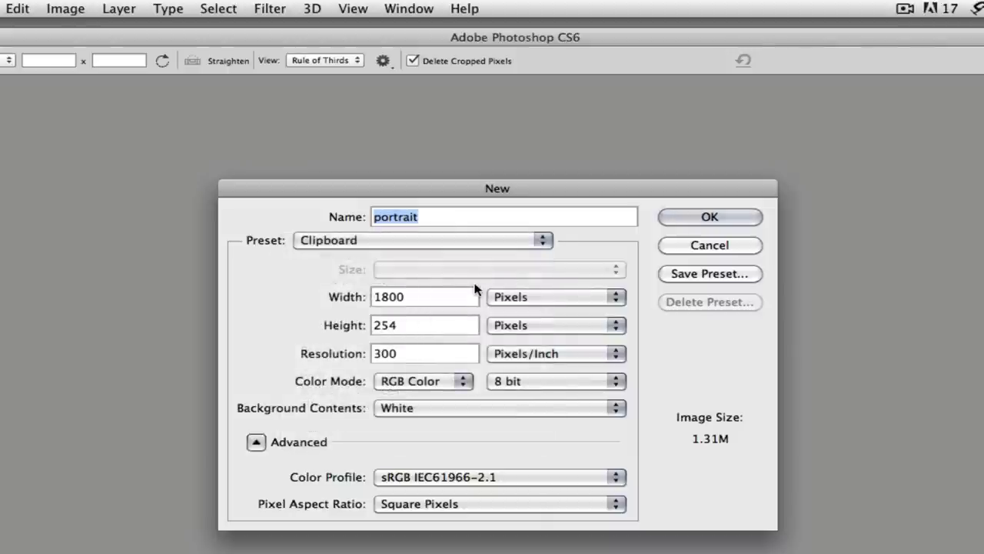
# Step: Create the blank white 'portrait' document from the '11 in X 14 in' preset
pyautogui.click(544, 239)
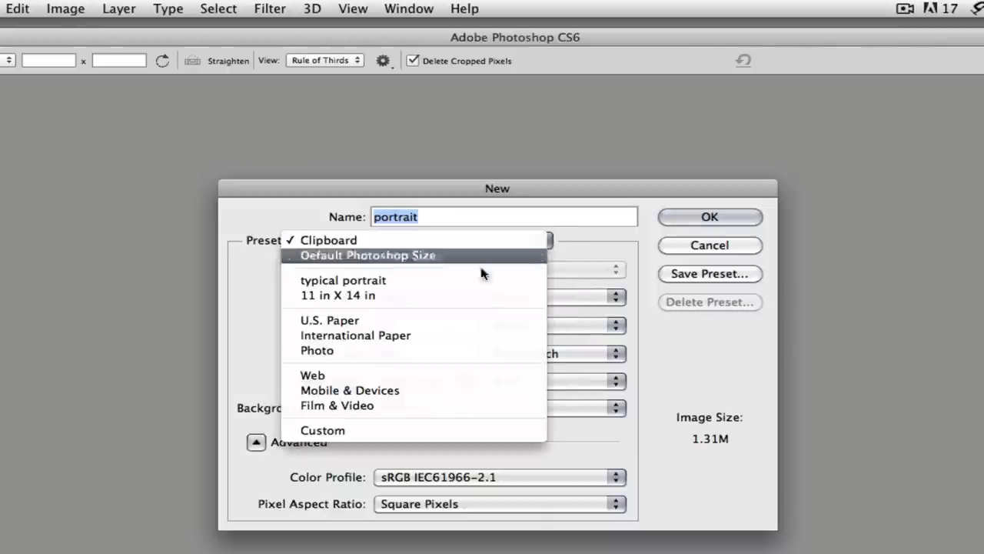
pyautogui.click(359, 296)
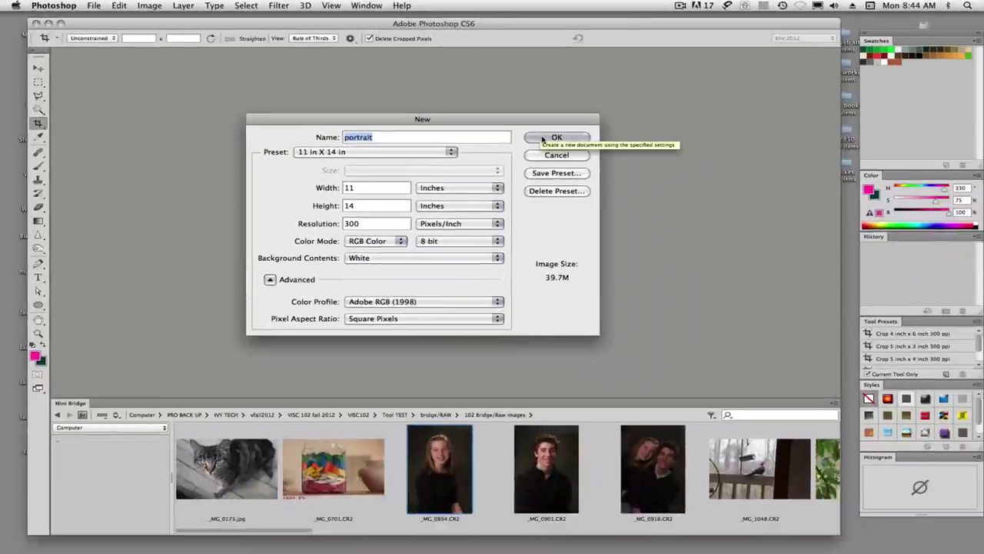
pyautogui.click(542, 138)
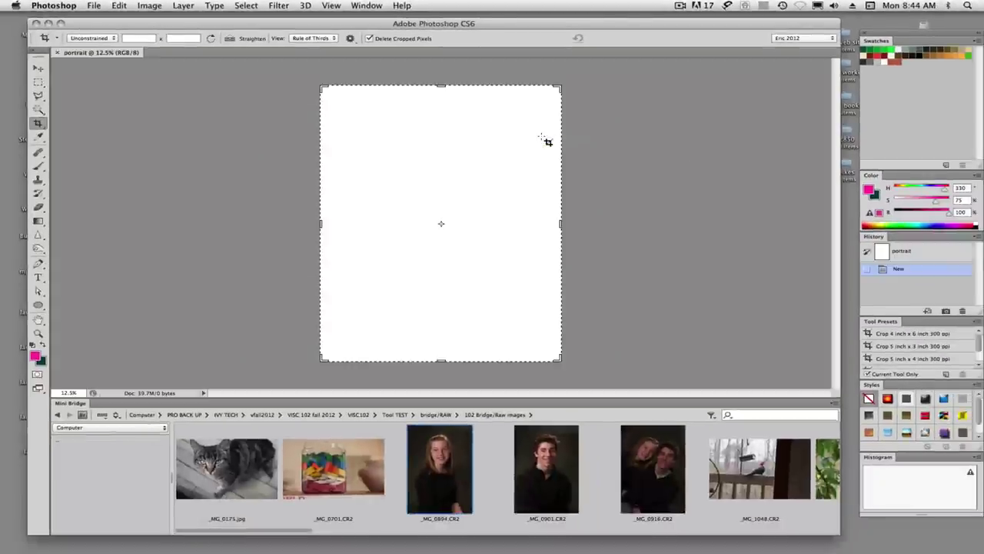